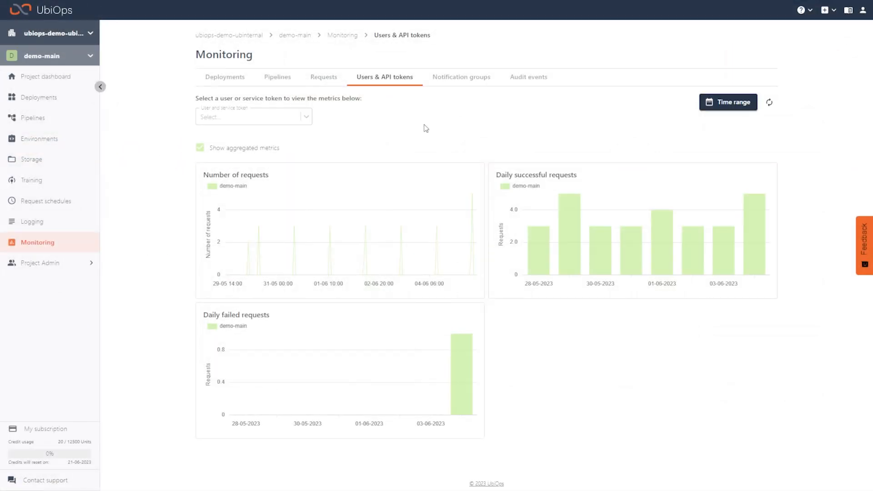
In project storage, start a new bucket that connects to an existing cloud bucket and view the available bucket types
left_click(68, 158)
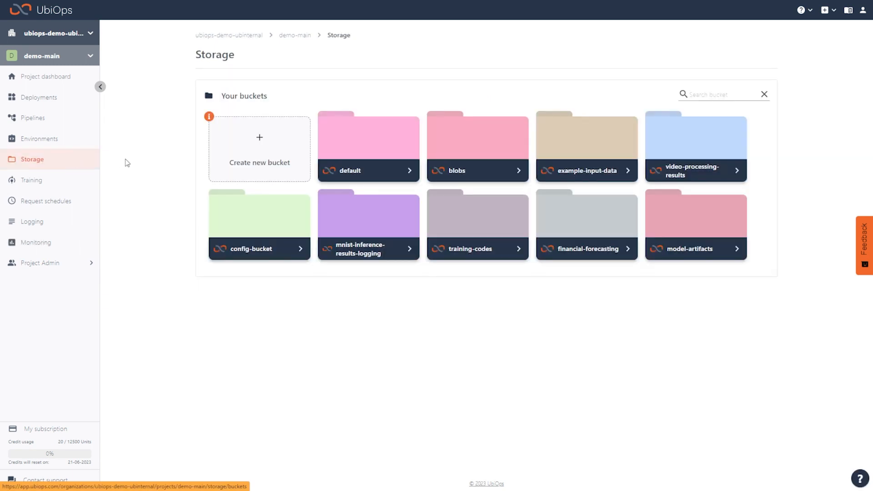
left_click(233, 146)
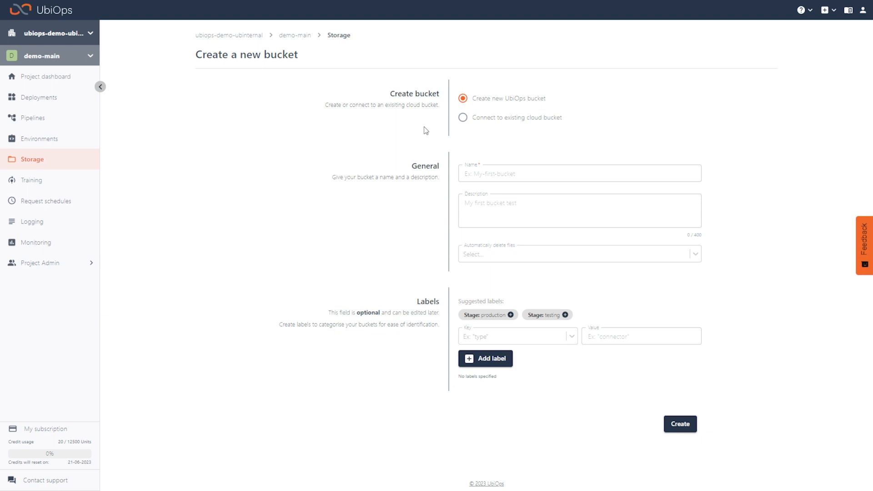
left_click(469, 125)
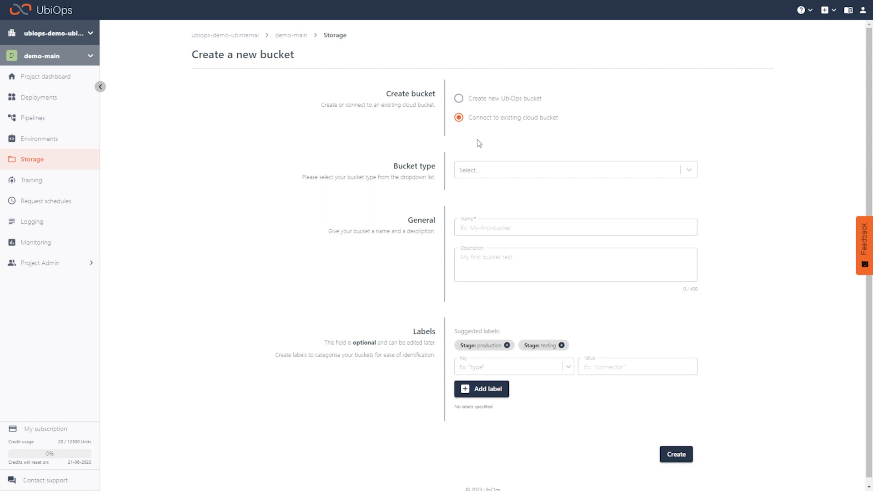
left_click(689, 171)
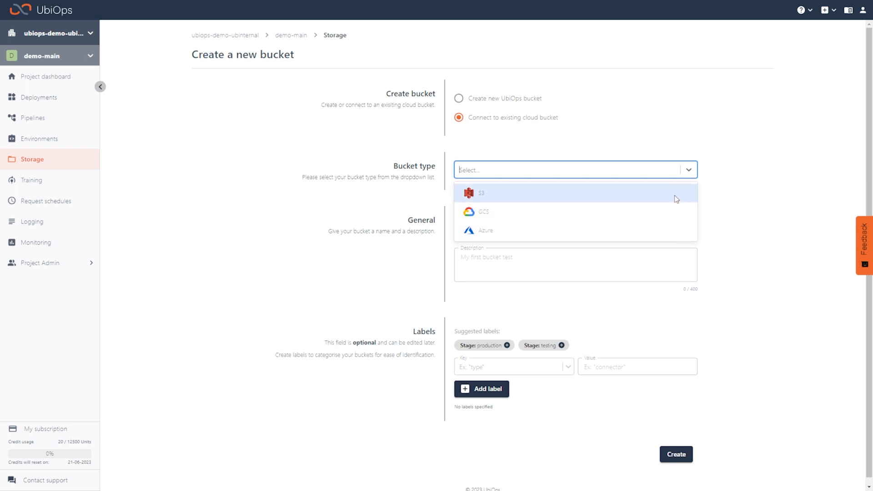
left_click(687, 175)
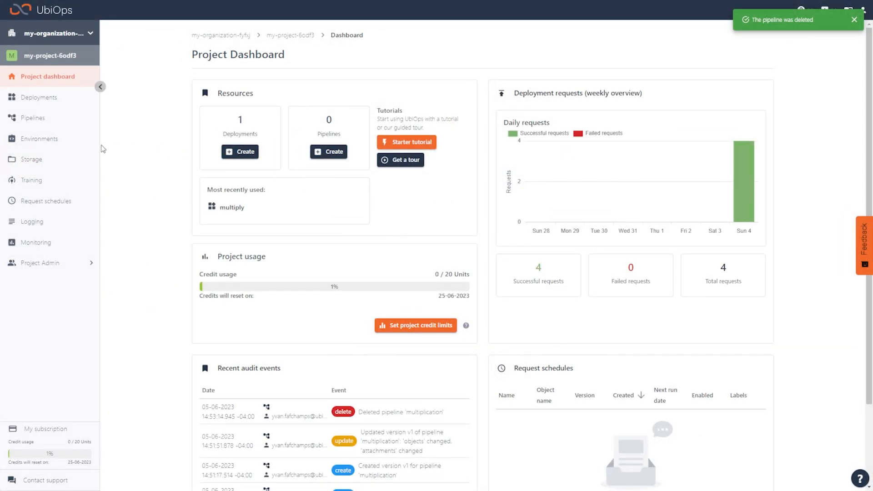
Start a new pipeline named multiplication with the description "multiply twice"
left_click(57, 120)
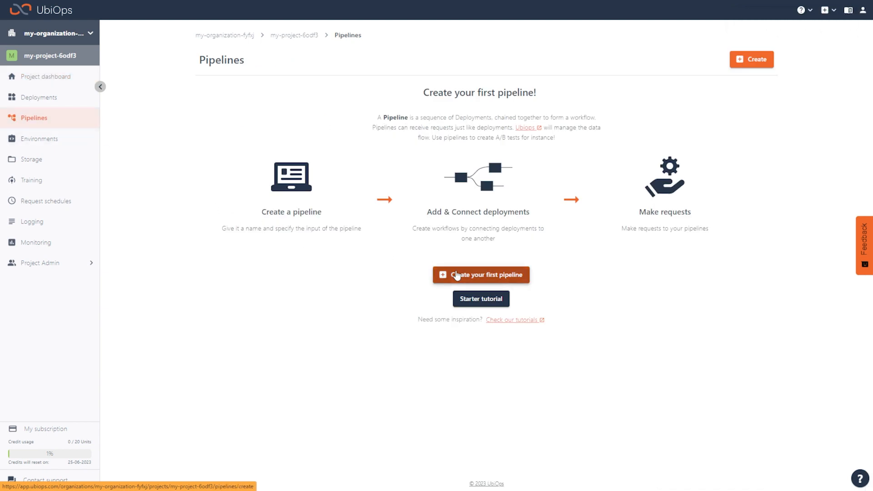
left_click(456, 276)
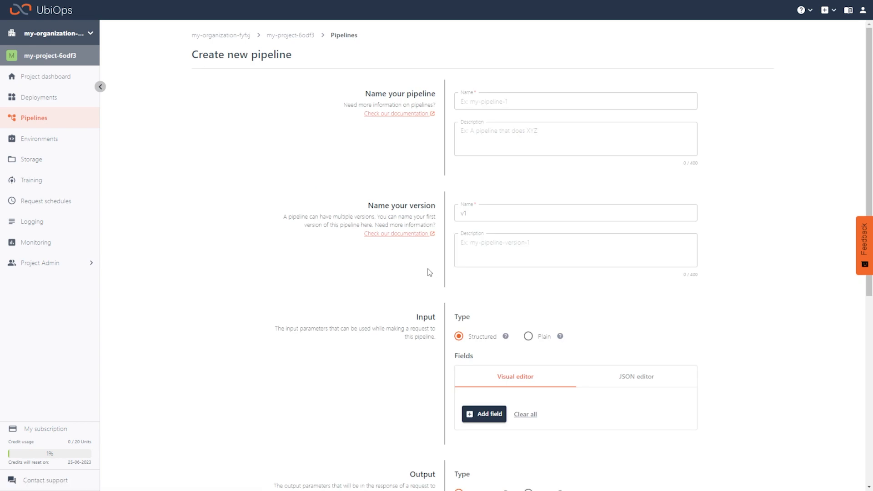
left_click(529, 102)
type("multiplication")
left_click(536, 131)
type("multiply twice")
Add a structured pipeline input field named number with type Integer
left_click(724, 310)
scroll(725, 309, "down", 6)
left_click(486, 156)
left_click(484, 150)
type("number")
left_click(605, 157)
left_click(629, 172)
Add a structured output field named number_multiplied with type Integer, and create the pipeline
left_click(484, 330)
left_click(498, 324)
type("number_multiplied")
left_click(591, 324)
left_click(613, 349)
scroll(747, 391, "down", 3)
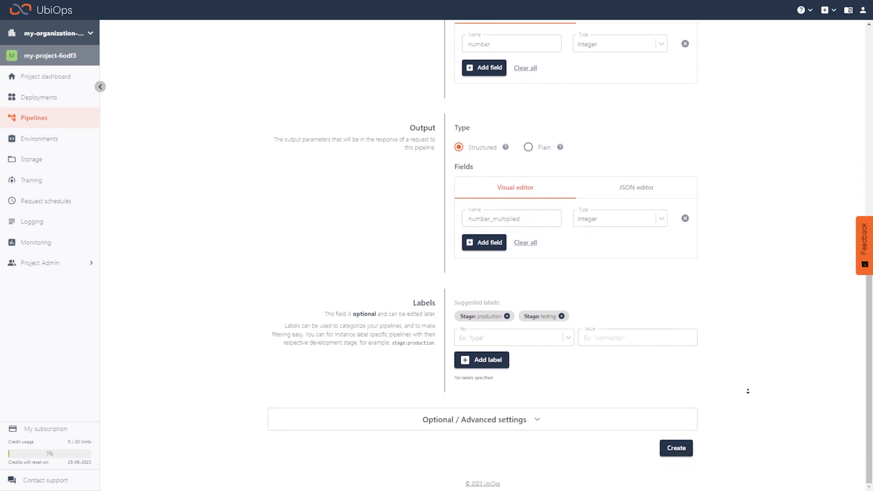
left_click(676, 448)
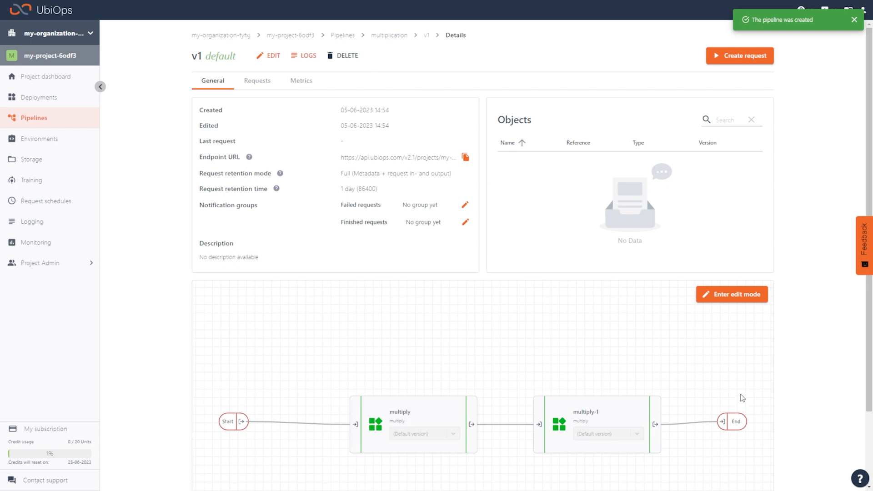
Edit the pipeline canvas: move Start and End to opposite sides and place two multiply deployments between them
scroll(742, 410, "down", 2)
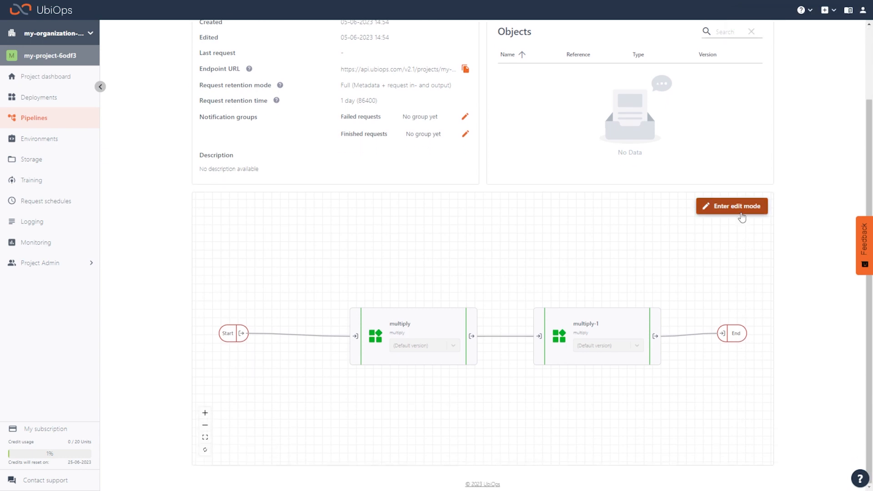
left_click(742, 216)
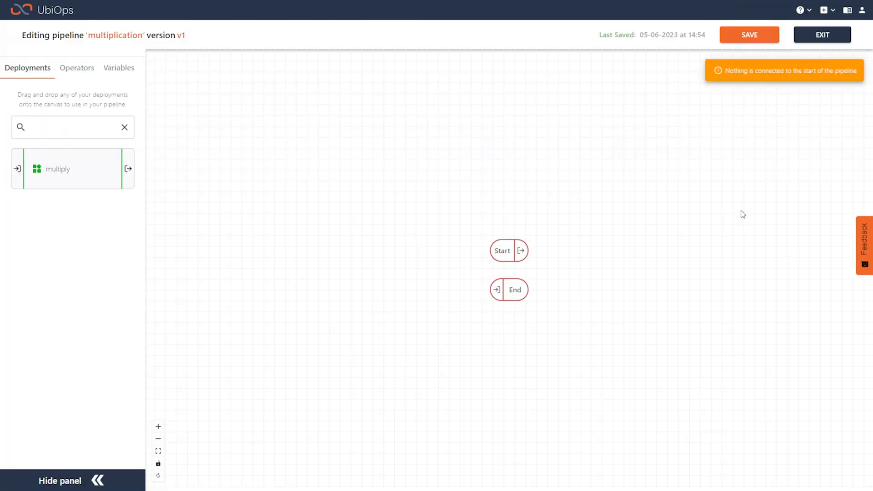
left_click_drag(500, 257, 195, 289)
left_click_drag(517, 294, 809, 286)
left_click_drag(81, 187, 341, 271)
left_click_drag(81, 182, 629, 265)
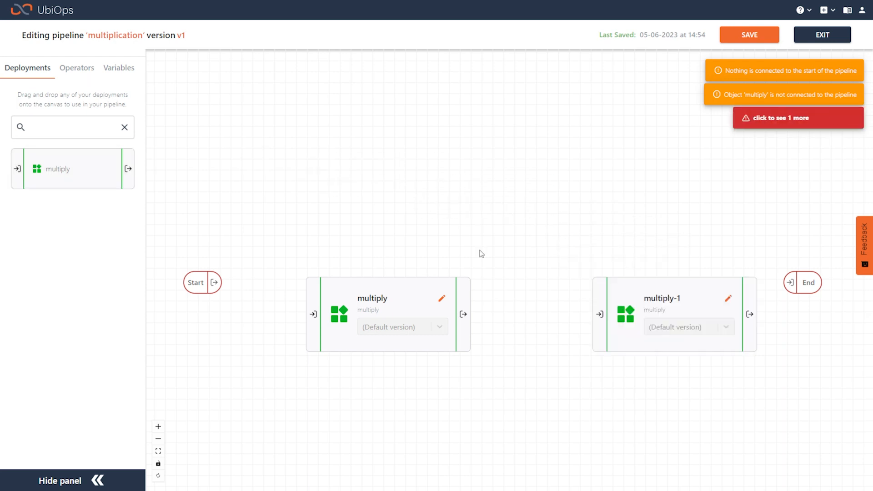
Connect Start to the first multiply object, mapping the source field number to its number input
left_click_drag(213, 282, 311, 310)
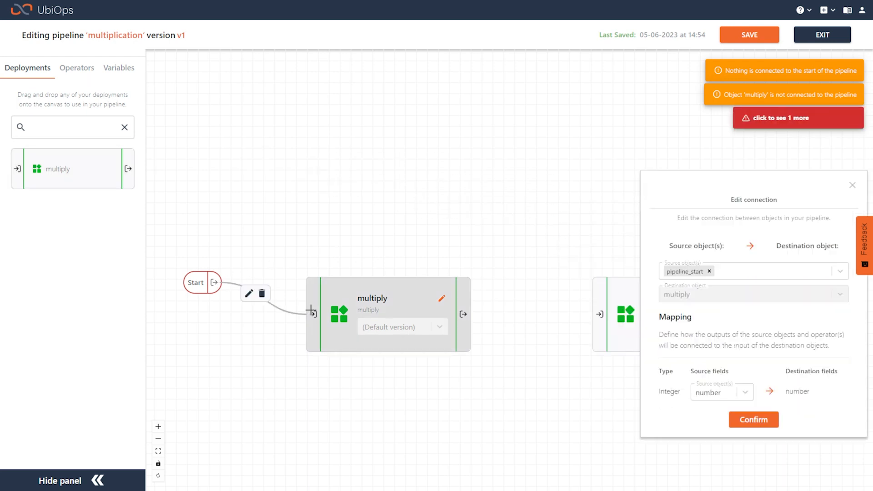
left_click(744, 391)
left_click(726, 371)
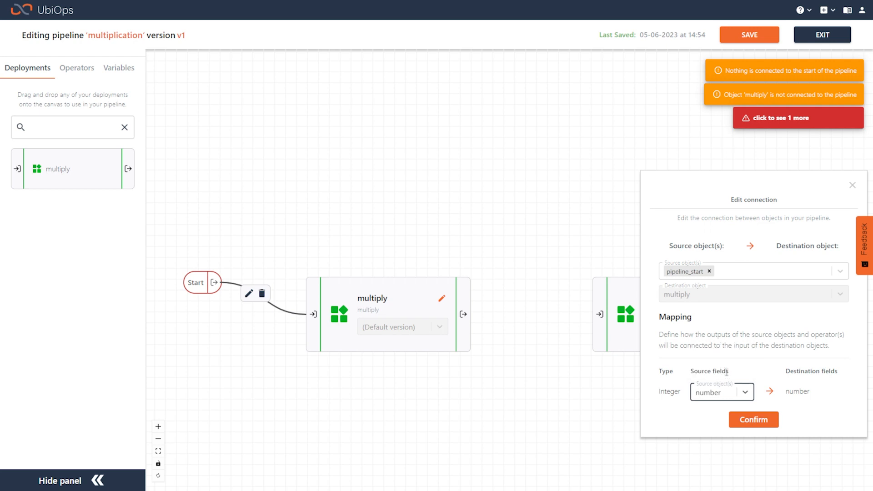
left_click(751, 417)
Connect multiply to multiply-1, mapping the first object's multiplied output to the number input
left_click_drag(463, 316, 597, 314)
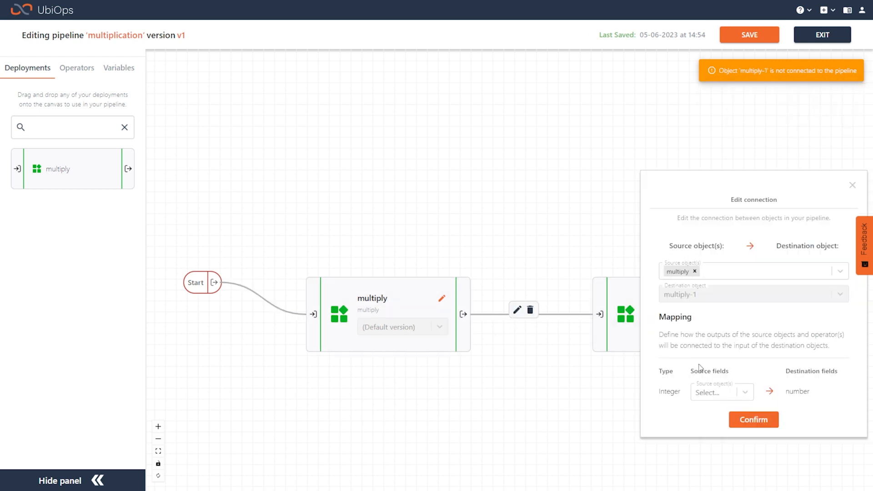
left_click(744, 393)
left_click(736, 361)
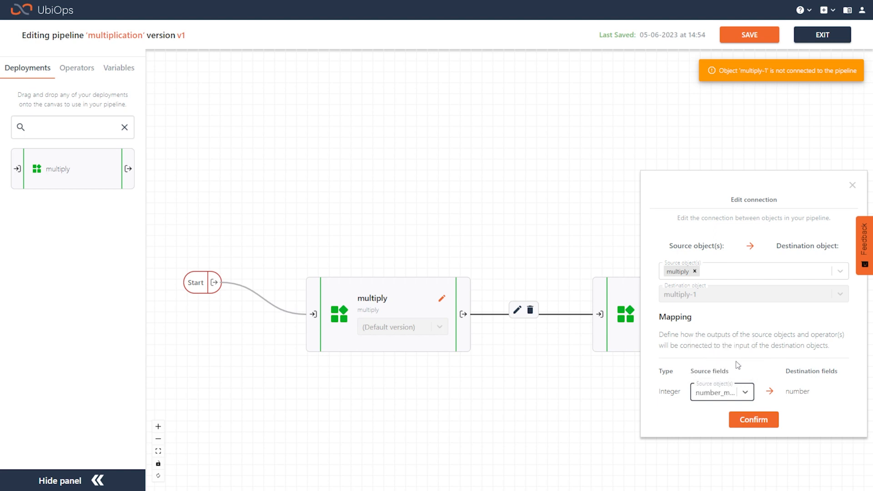
left_click(755, 418)
Connect multiply-1 to End, mapping its multiplied output to number_multiplied, and save the pipeline
left_click_drag(750, 314, 790, 283)
left_click(745, 392)
left_click(745, 363)
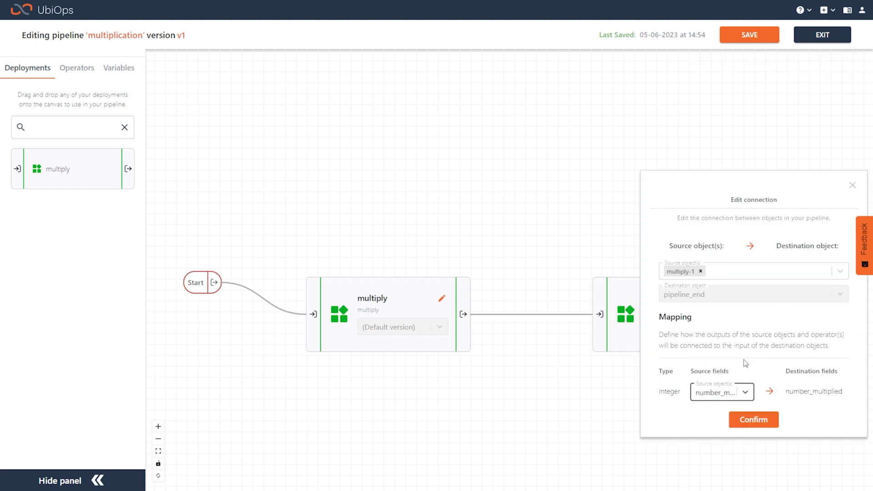
left_click(762, 421)
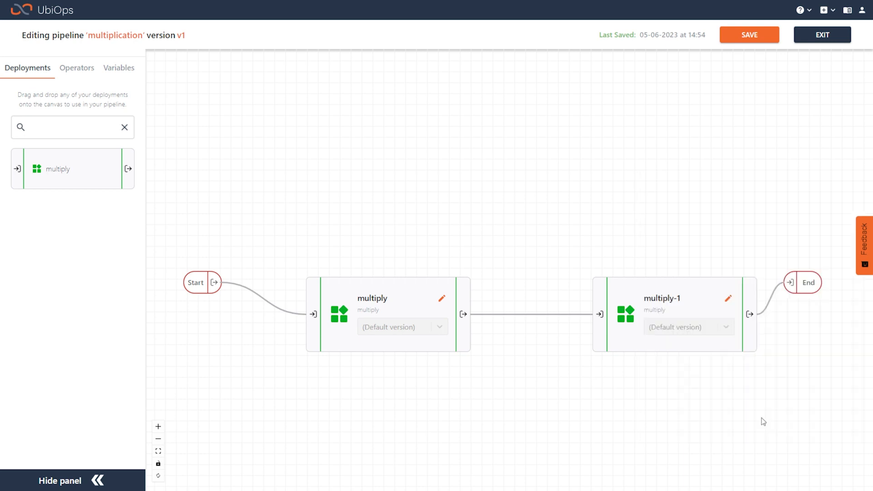
left_click(749, 37)
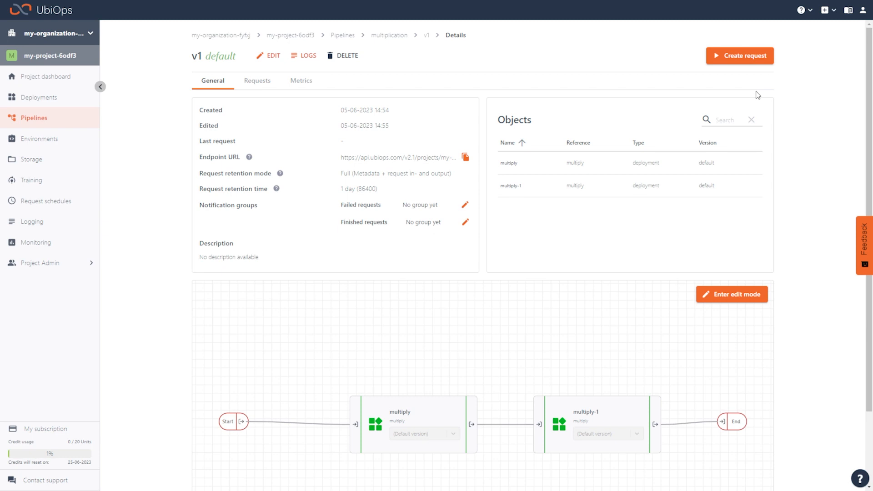
Create a direct request to the multiplication pipeline with number set to 5
left_click(725, 57)
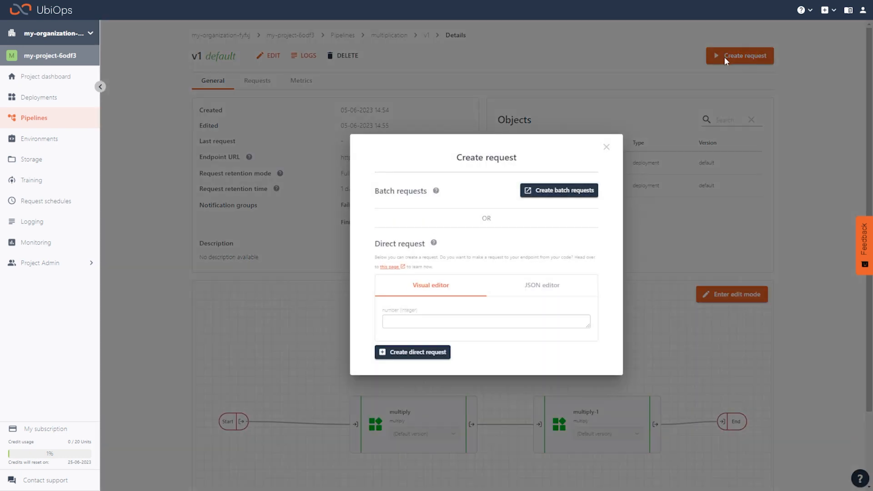
left_click(420, 324)
type("5")
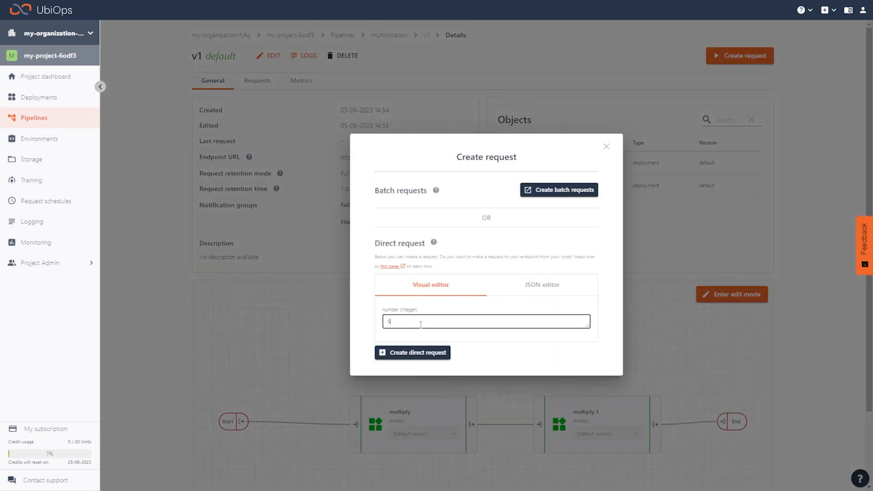
left_click(418, 353)
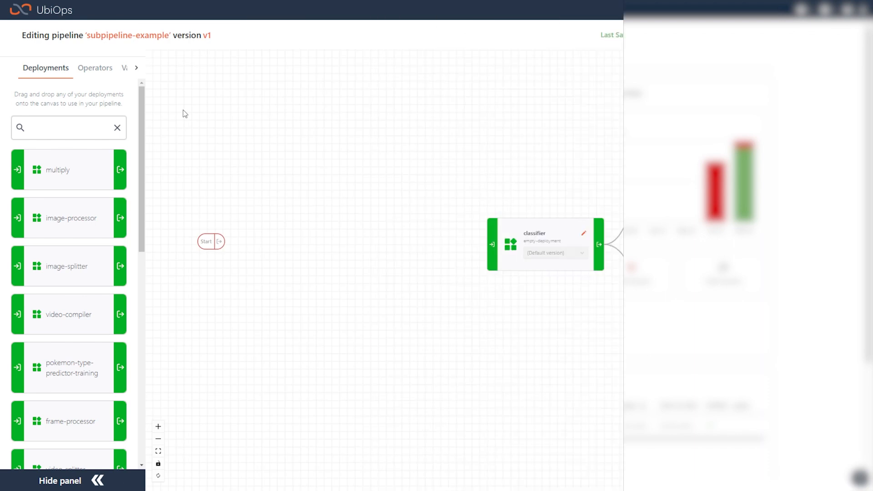
In subpipeline-example, insert the data-cleaning-flow pipeline between Start and classifier and connect it to both, mapping its input fields
left_click(116, 68)
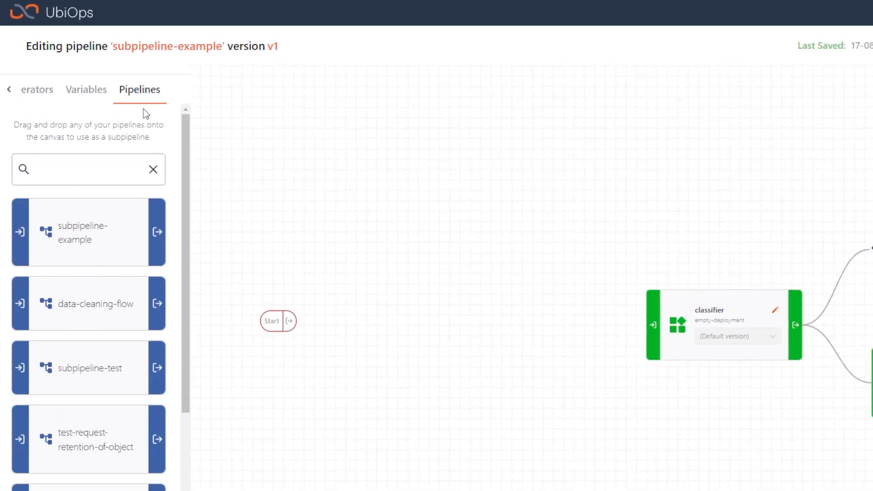
left_click_drag(91, 303, 475, 295)
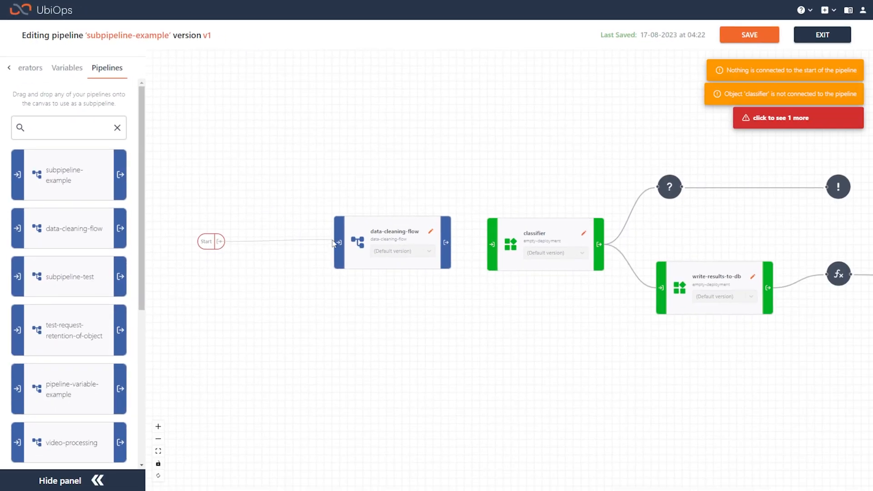
left_click_drag(333, 243, 338, 242)
left_click(720, 378)
left_click(707, 351)
left_click(721, 404)
left_click(709, 377)
left_click(753, 432)
left_click_drag(446, 242, 491, 244)
left_click(753, 409)
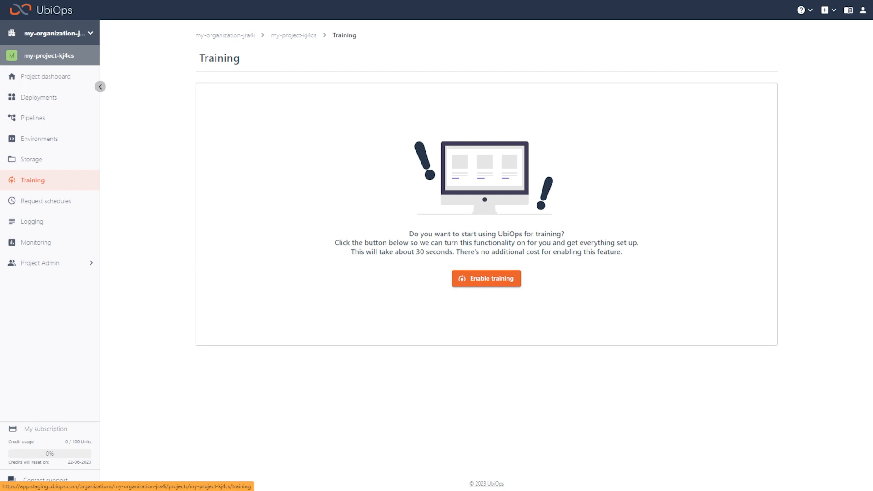
Enable training for the project and start a new training experiment
left_click(486, 279)
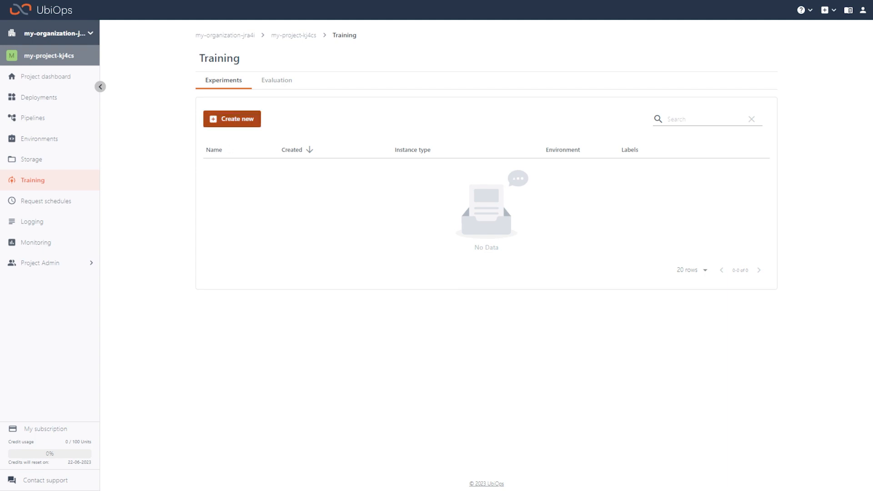
left_click(232, 119)
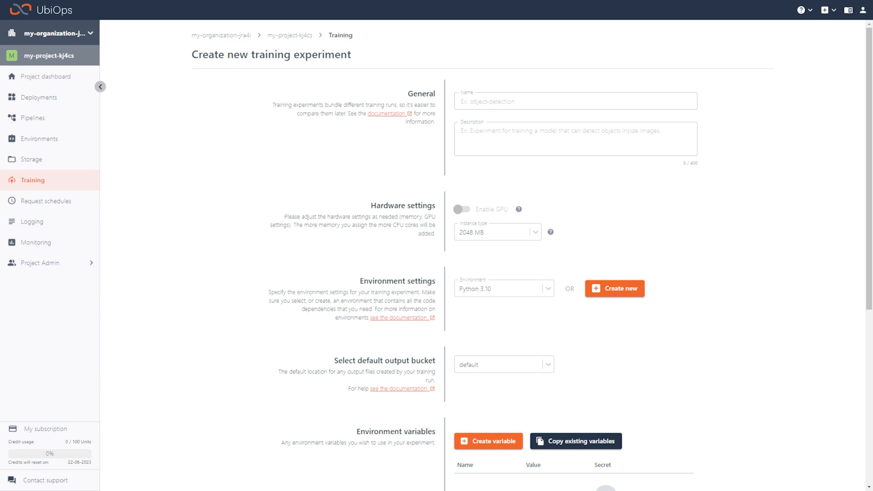
Examine the new training experiment form's hardware, environment, output bucket, environment variable and label settings
scroll(482, 254, "down", 1)
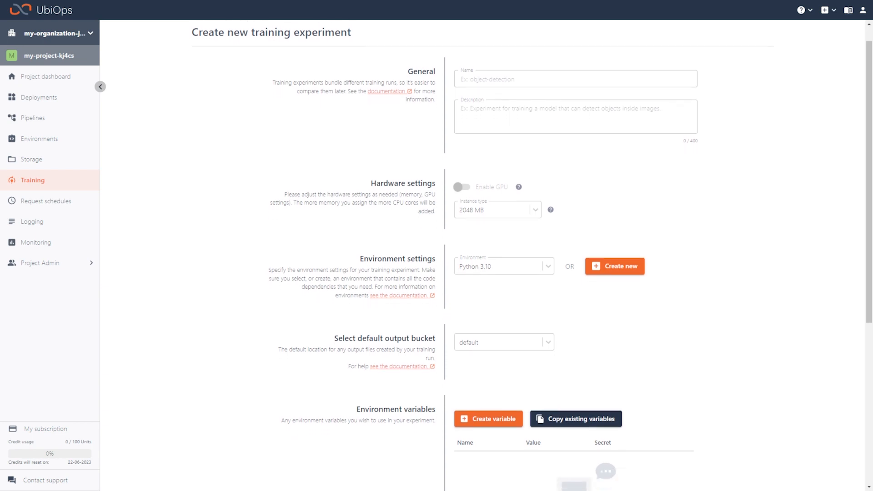
scroll(483, 255, "down", 1)
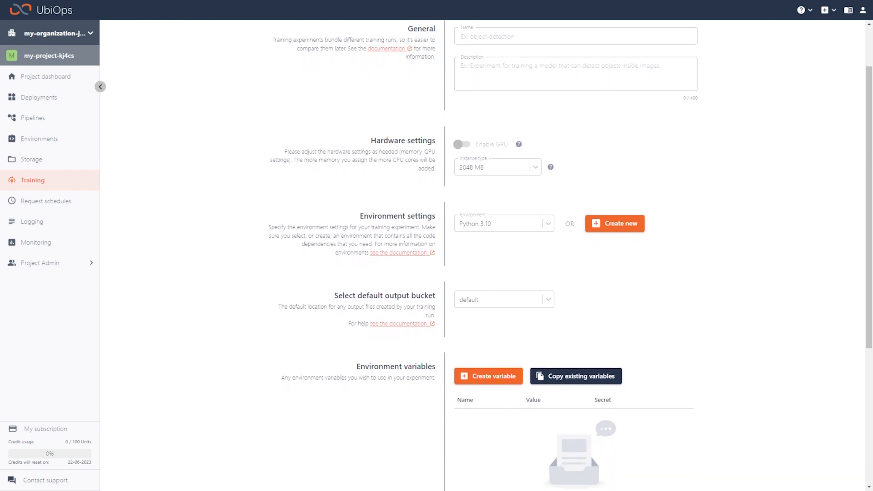
scroll(483, 255, "down", 1)
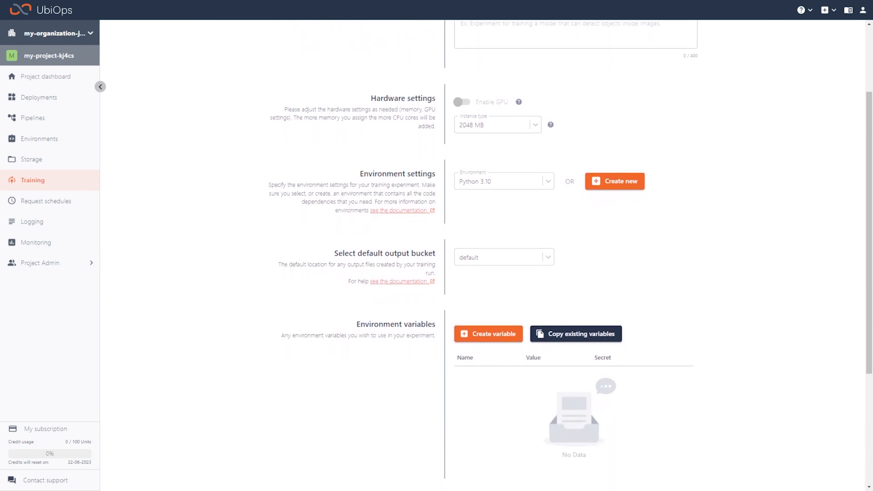
scroll(483, 254, "down", 1)
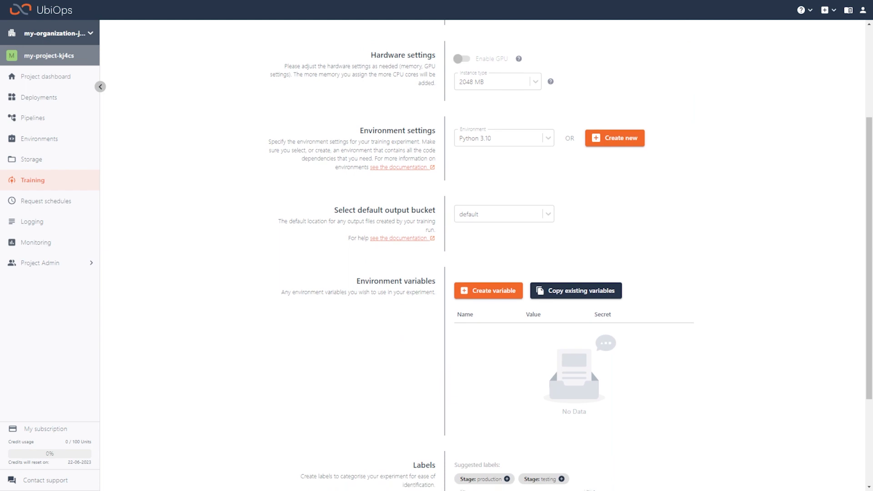
scroll(483, 254, "down", 1)
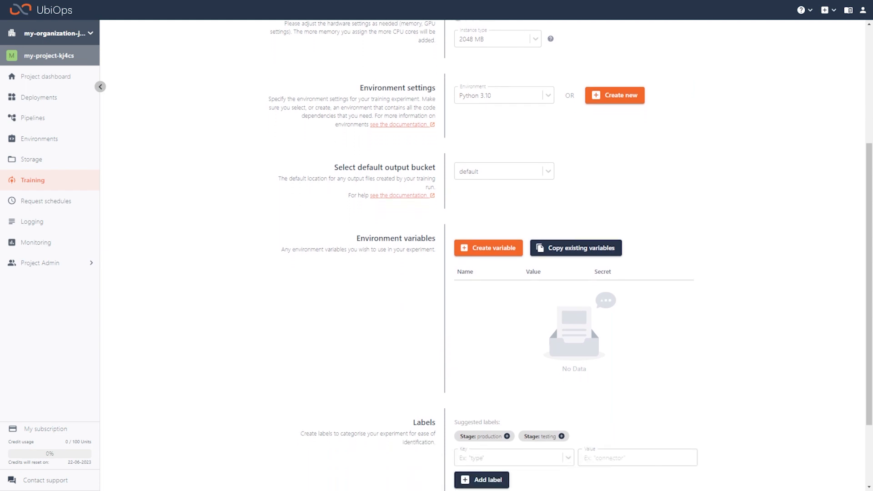
scroll(482, 254, "down", 1)
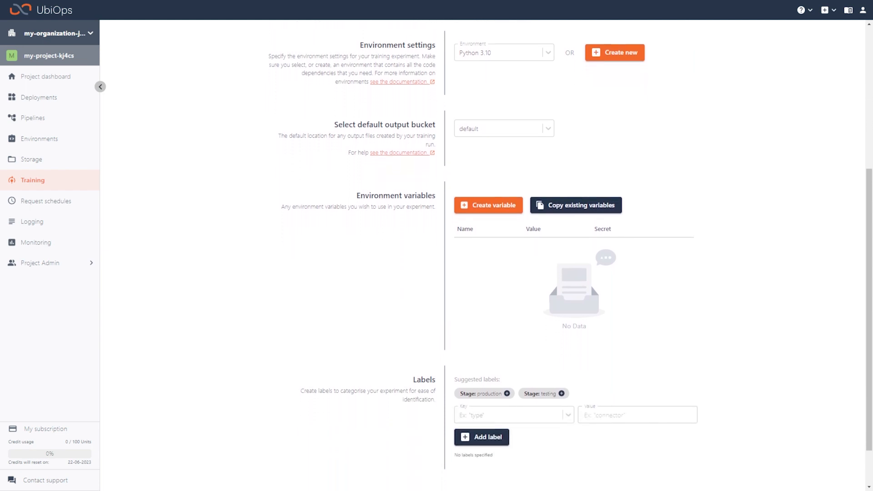
scroll(483, 254, "down", 1)
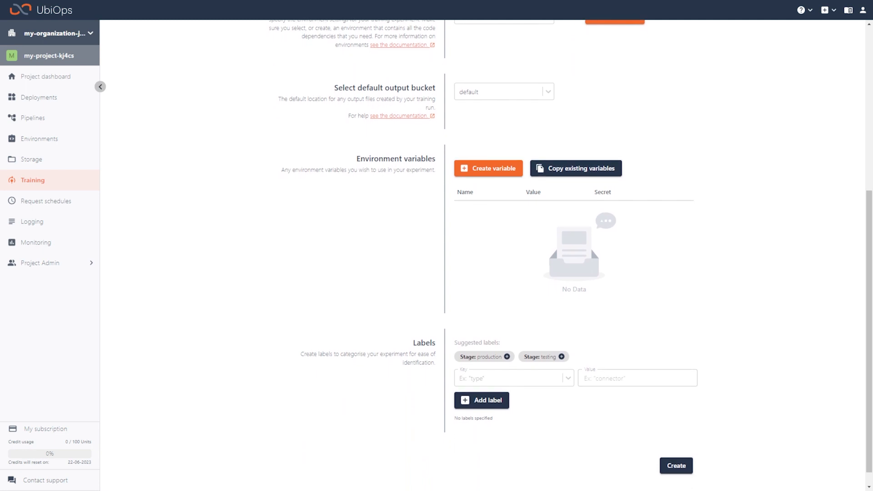
scroll(482, 255, "down", 1)
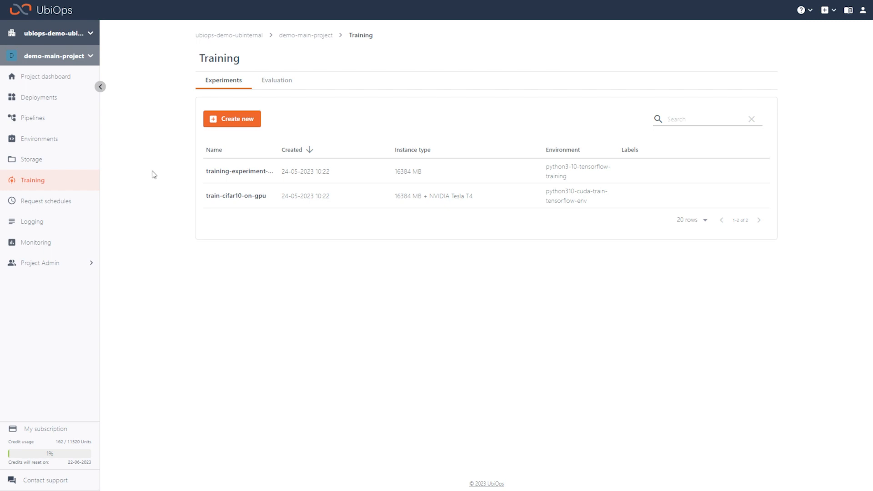
Start a new run in training-experiment-demo and examine the form's timeout, training code, training data and parameters fields
left_click(208, 174)
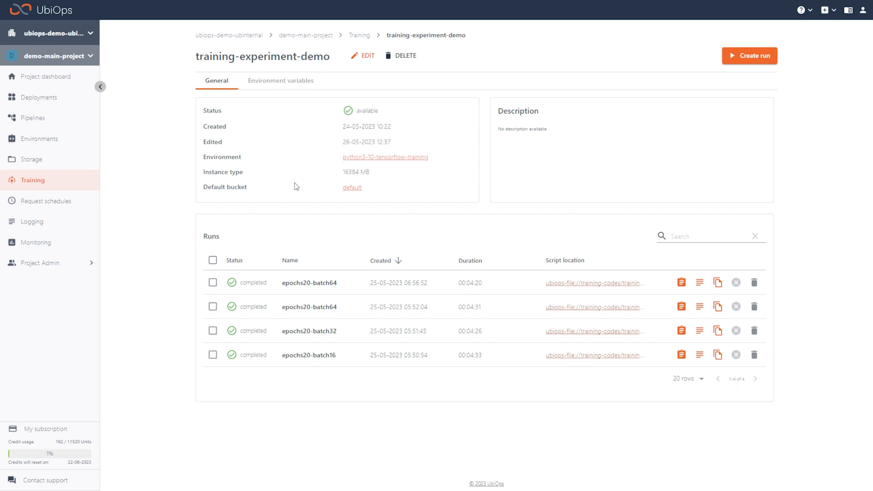
left_click(737, 64)
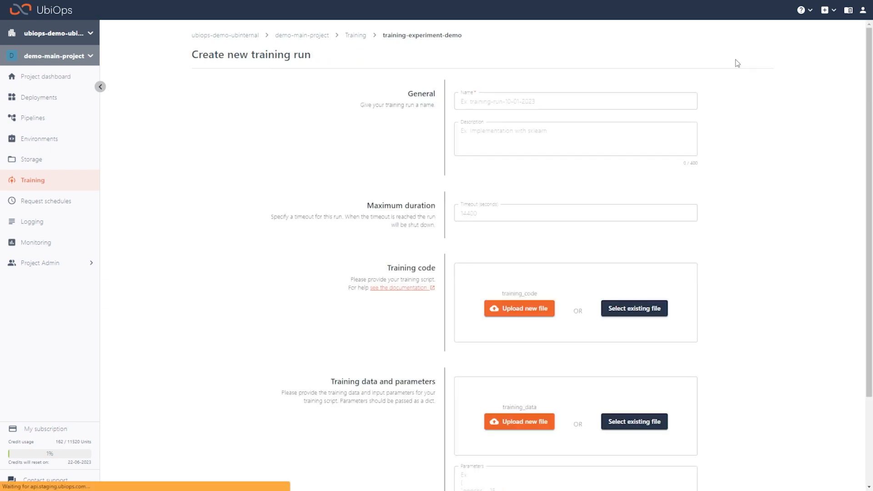
middle_click(726, 108)
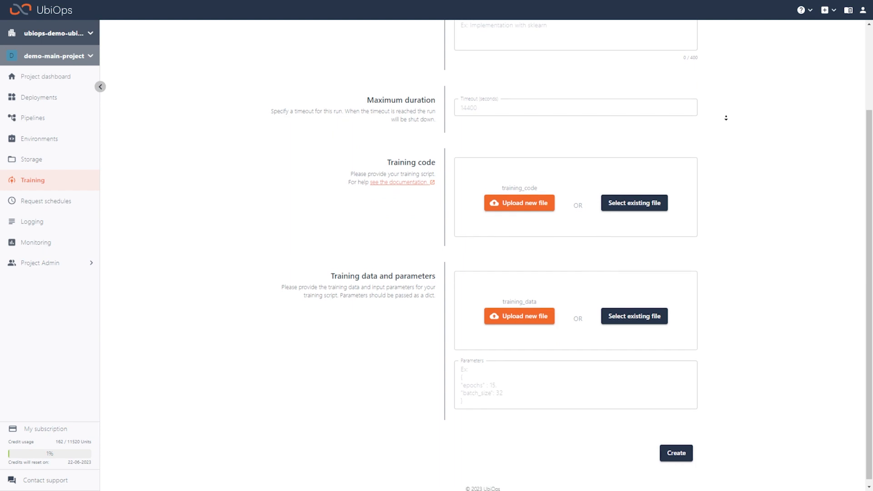
middle_click(726, 118)
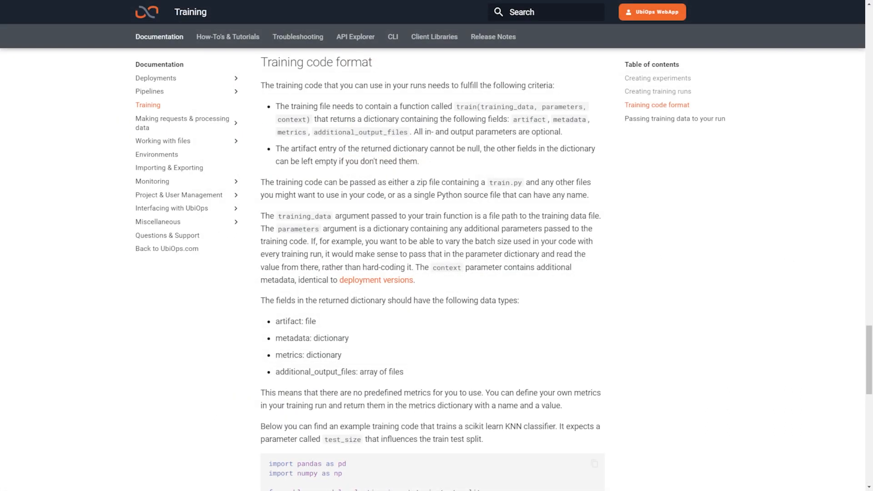
Read the training code format section of the UbiOps documentation, including the example scikit-learn KNN training code
scroll(432, 273, "down", 3)
scroll(432, 272, "down", 5)
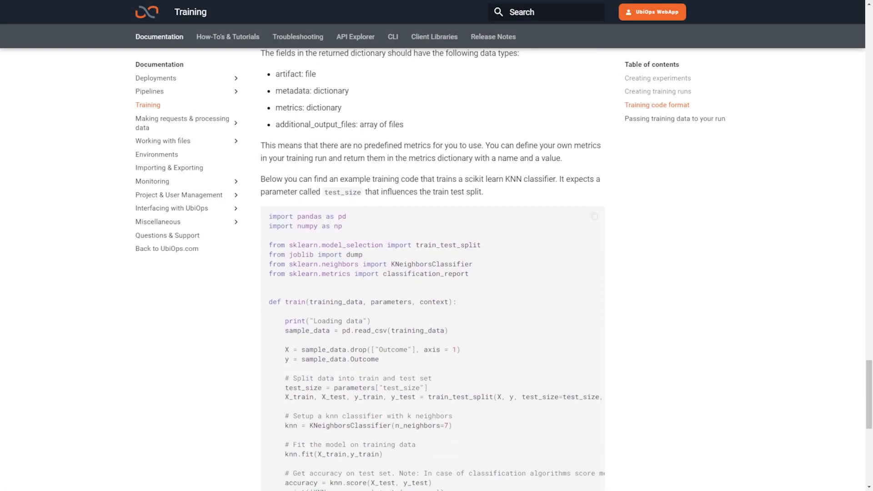
scroll(432, 273, "down", 2)
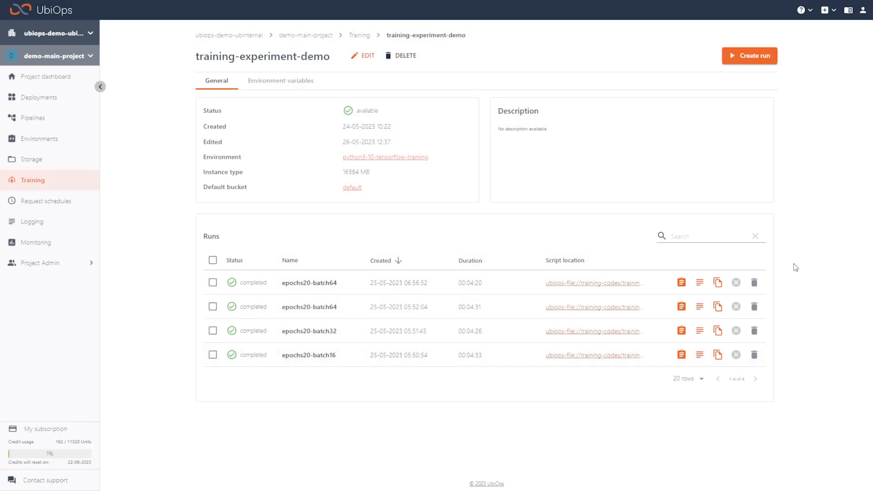
Review the run data and results of the newest epochs20-batch64 run, and check its logs and script location links
left_click(679, 282)
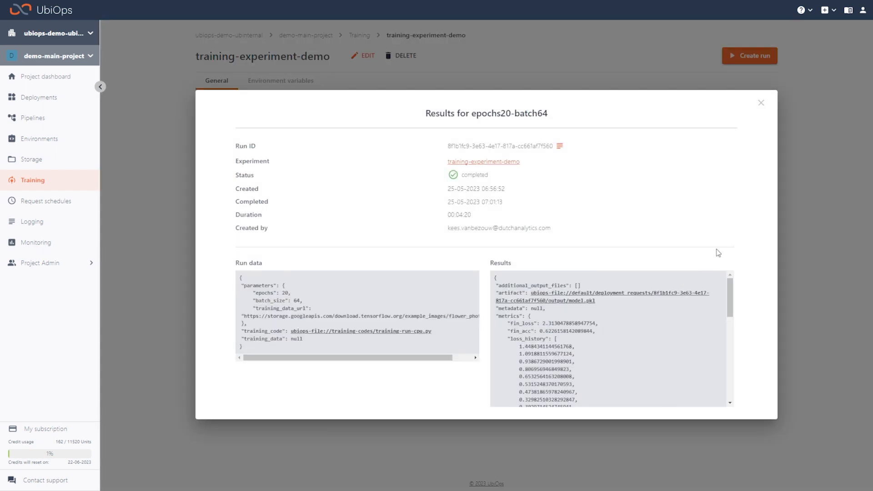
left_click(760, 104)
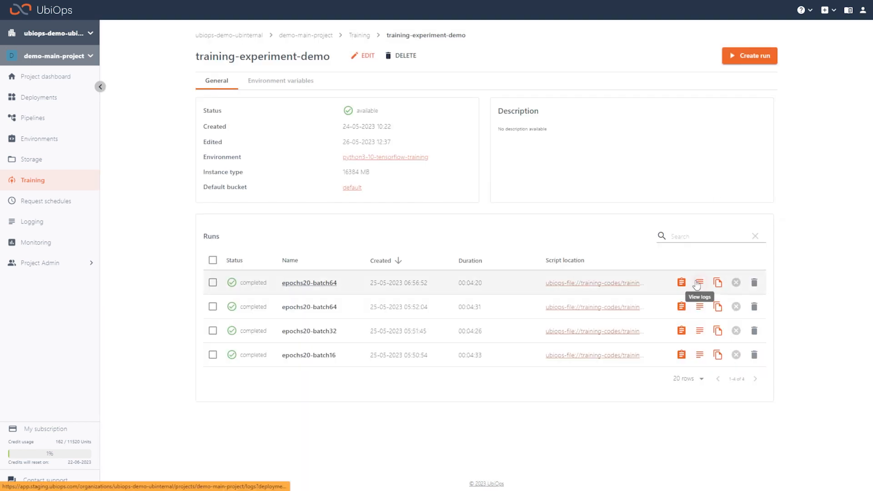
left_click(697, 284)
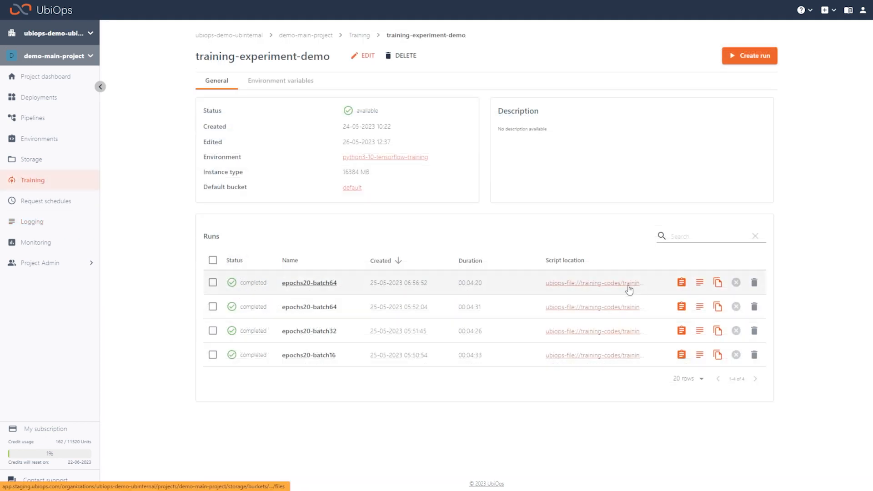
left_click(628, 283)
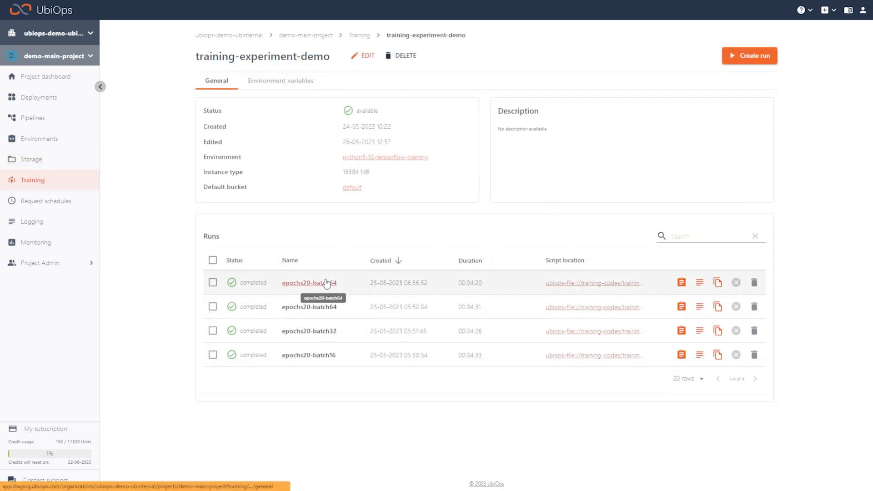
View the details of the newest epochs20-batch64 run and its output artefact in storage, returning to the run
left_click(324, 282)
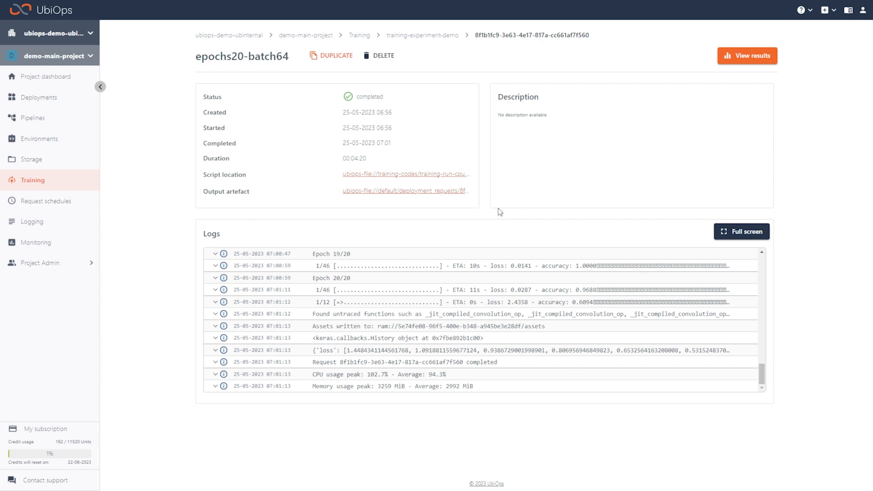
left_click(435, 191)
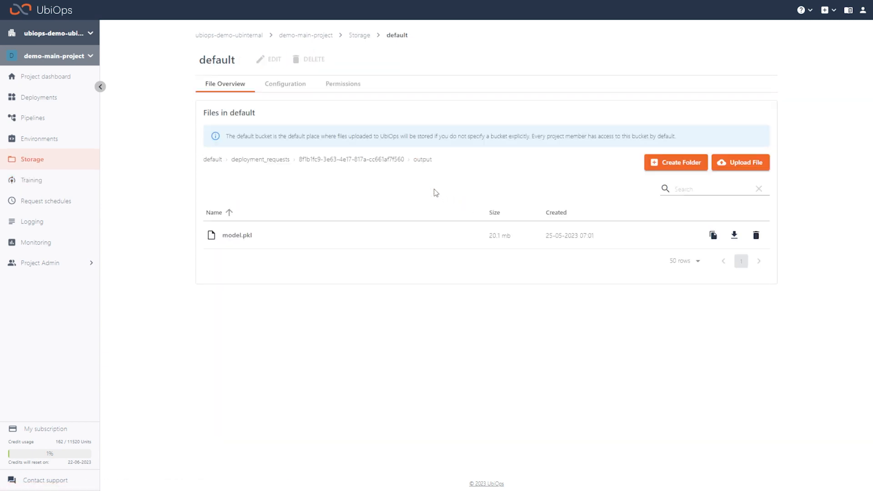
key("alt+Left")
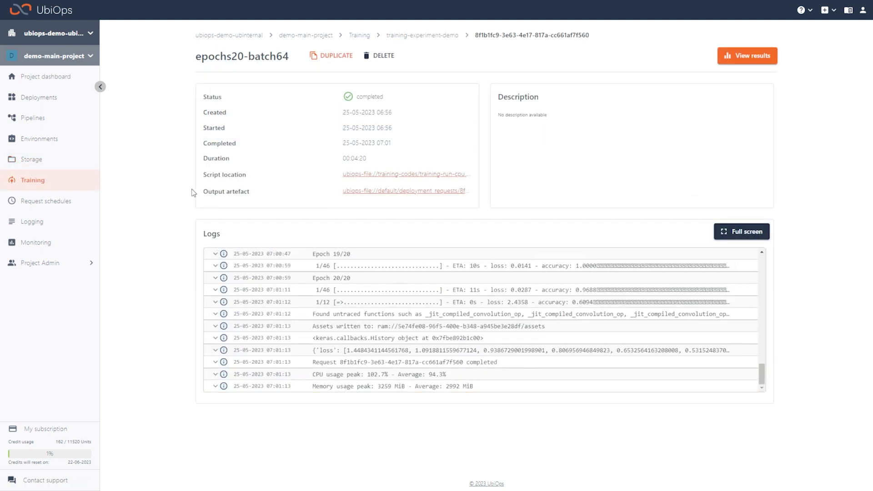
Compare the epochs20-batch16, epochs20-batch32 and epochs20-batch64 runs of the train-cifar10-on-gpu experiment
left_click(54, 188)
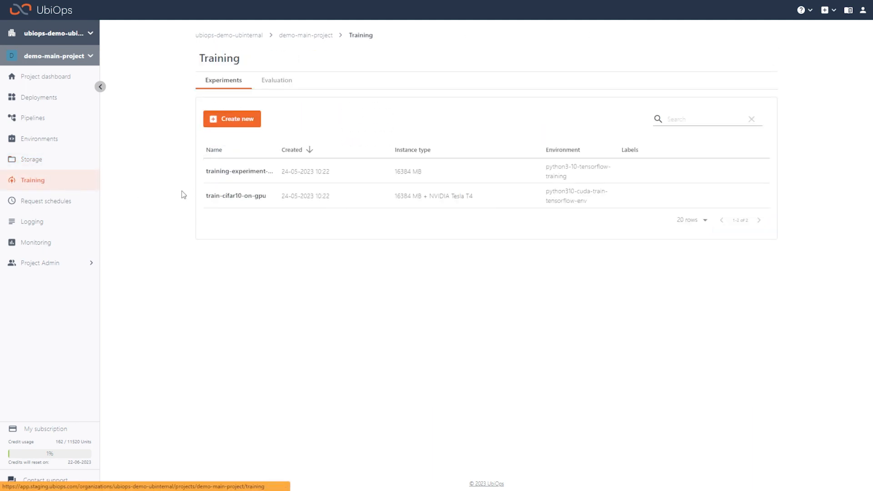
left_click(227, 196)
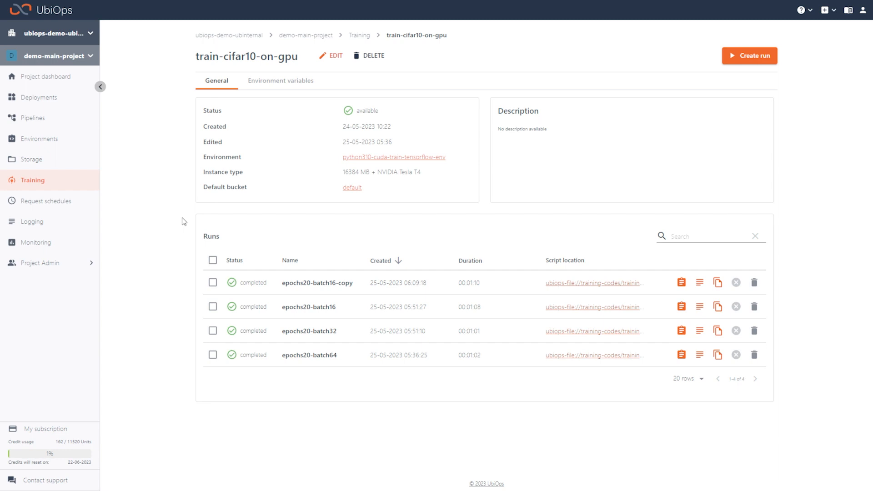
left_click(212, 306)
left_click(212, 330)
left_click(212, 354)
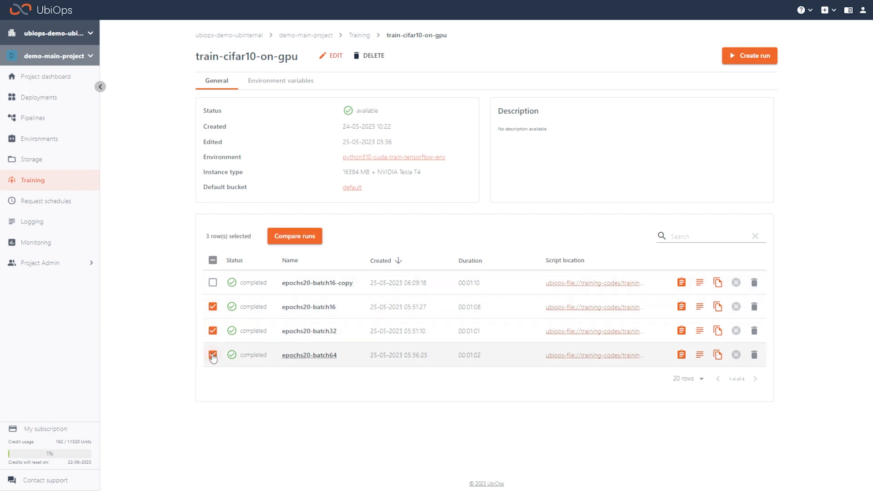
left_click(273, 246)
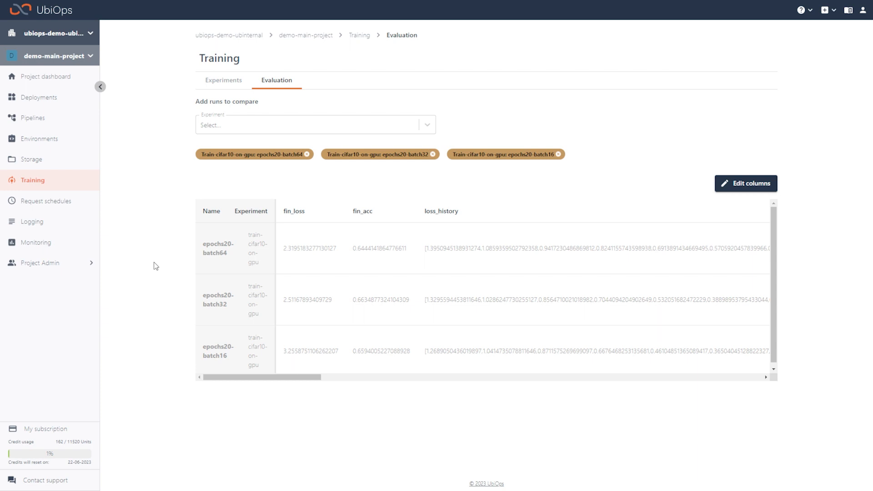
Add the epochs20-batch64 run from training-experiment-demo to the comparison and view its metrics row
left_click(416, 124)
left_click(399, 165)
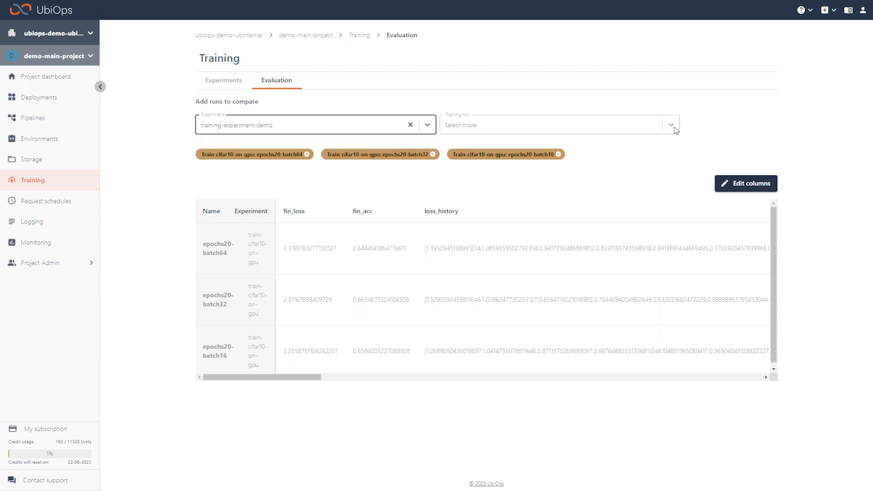
left_click(675, 131)
left_click(618, 149)
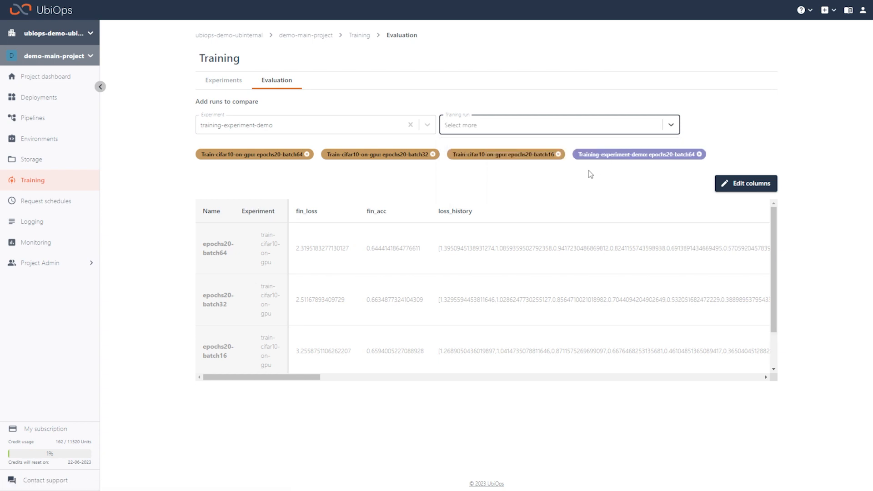
scroll(357, 286, "down", 1)
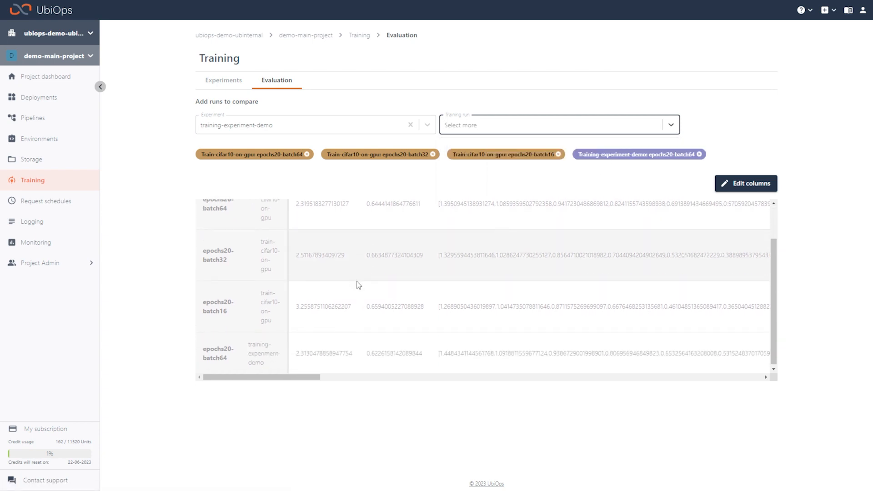